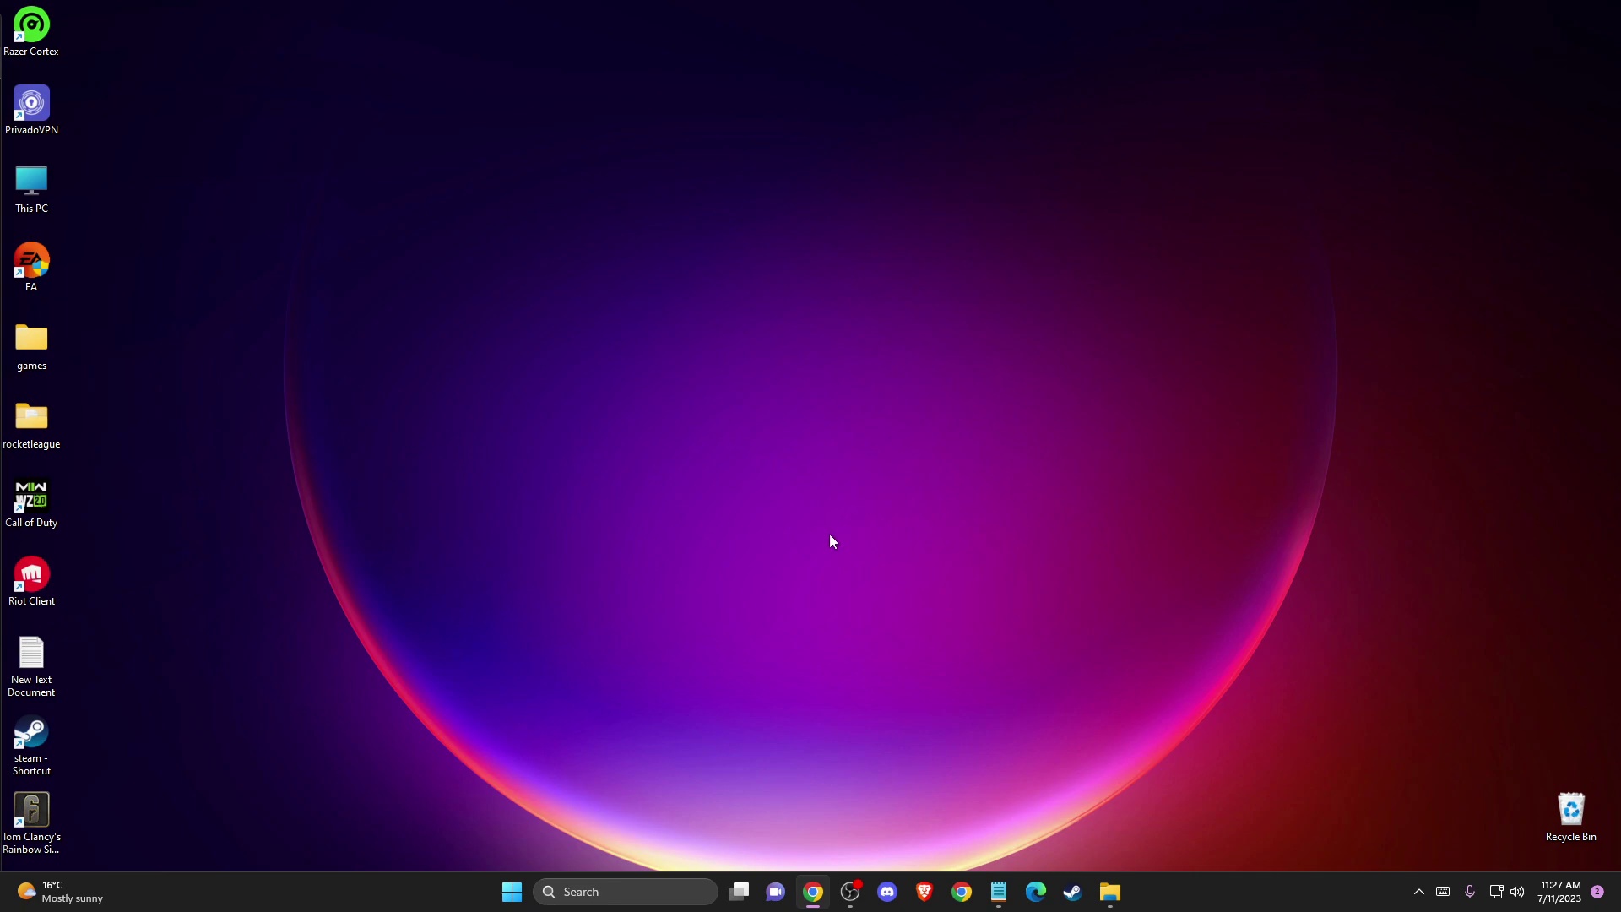
Open Windows Search to find an administrator PowerShell
{"action": "left_click", "coordinate": [582, 890]}
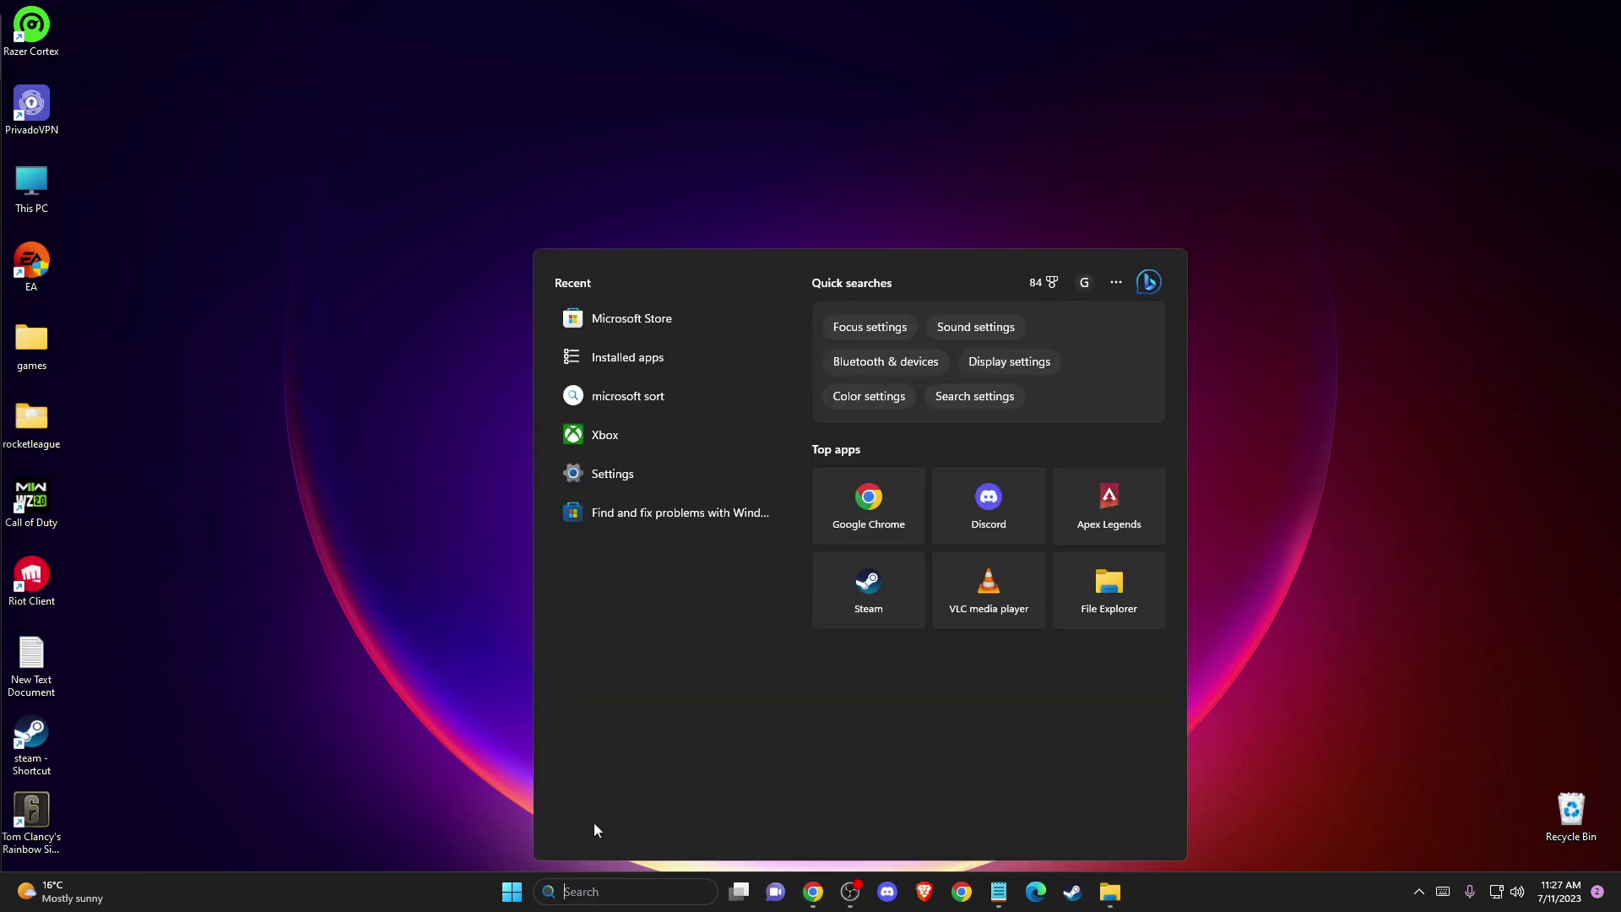
{"action": "type", "text": "WINDOWS"}
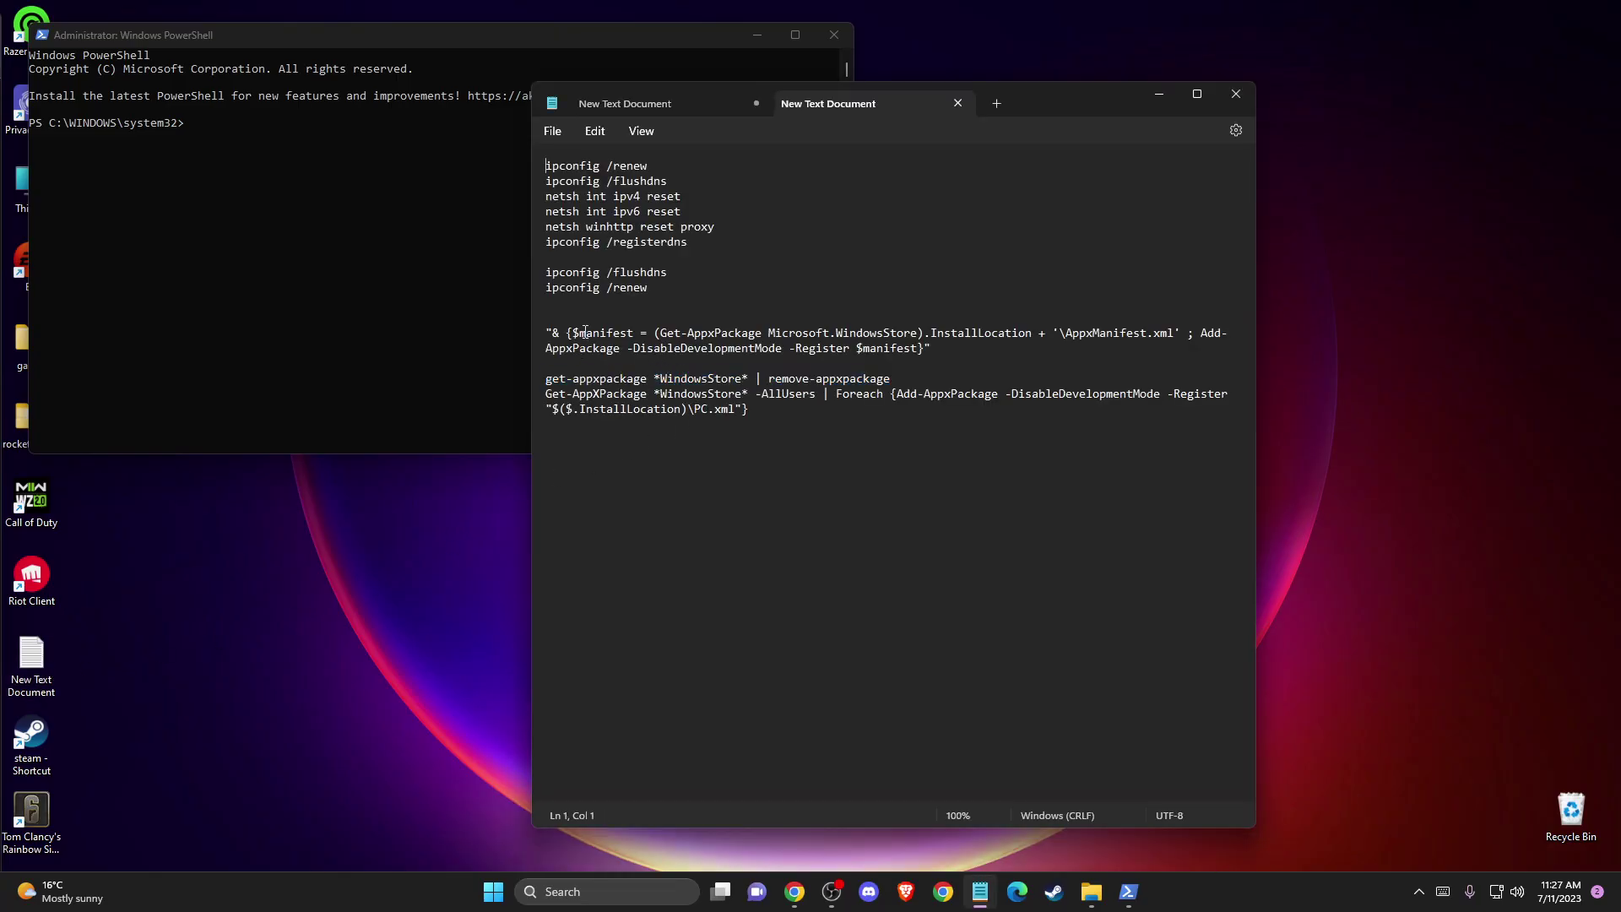
Run 'get-appxpackage *WindowsStore* | remove-appxpackage' from Notepad in the admin PowerShell
{"action": "left_click_drag", "start_coordinate": [545, 379], "coordinate": [895, 377]}
{"action": "key", "text": "ctrl+c"}
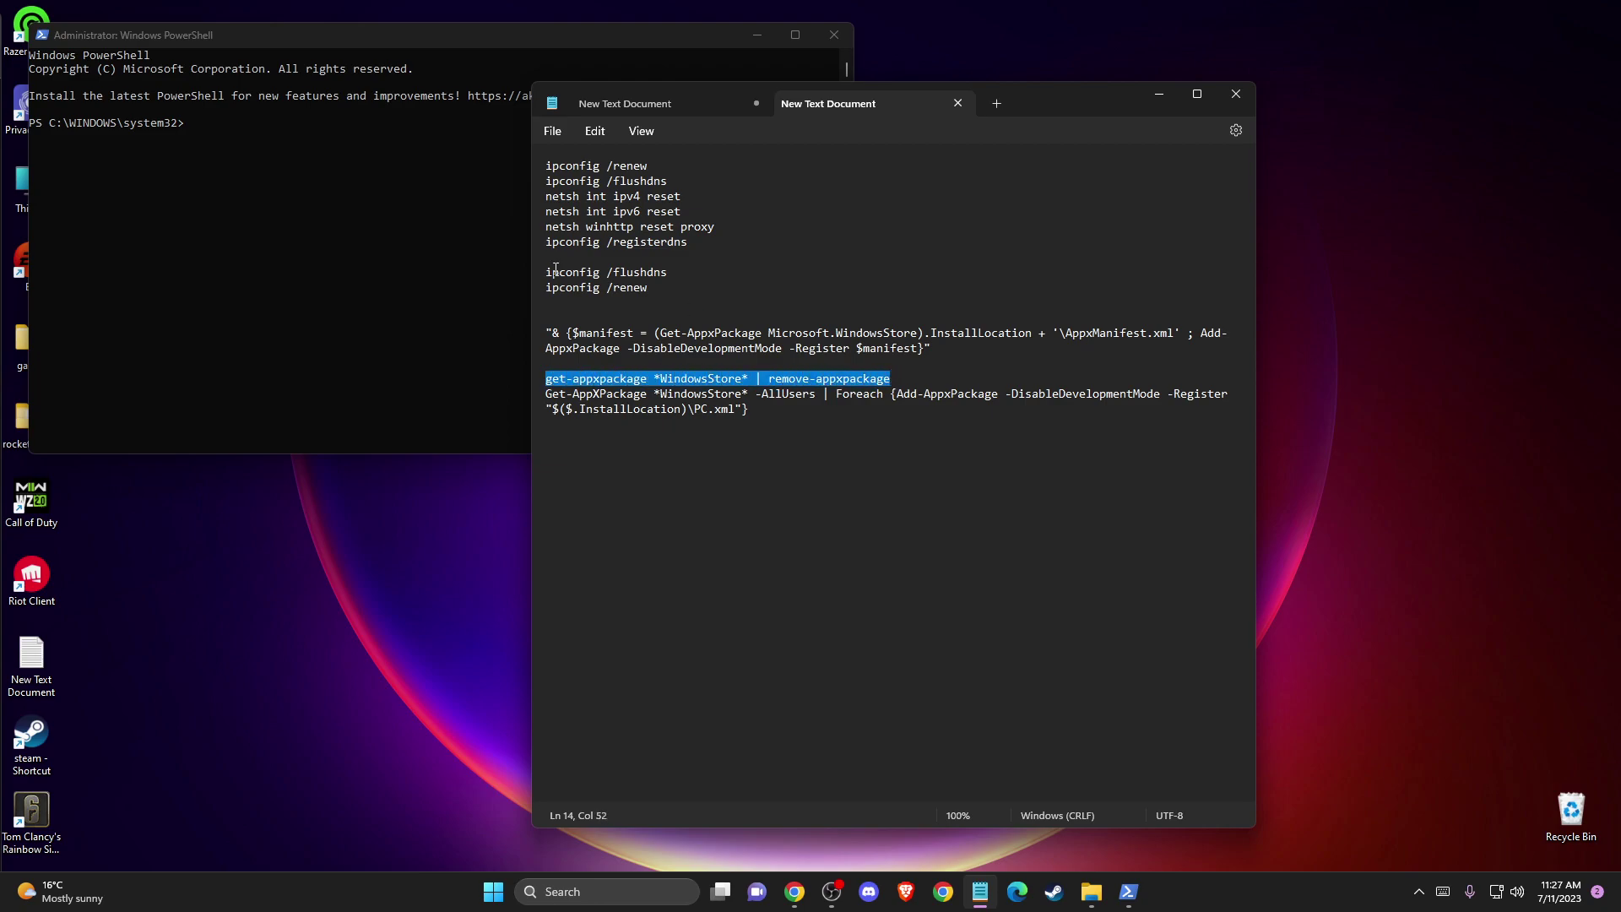
{"action": "left_click", "coordinate": [186, 123]}
{"action": "key", "text": "ctrl+v"}
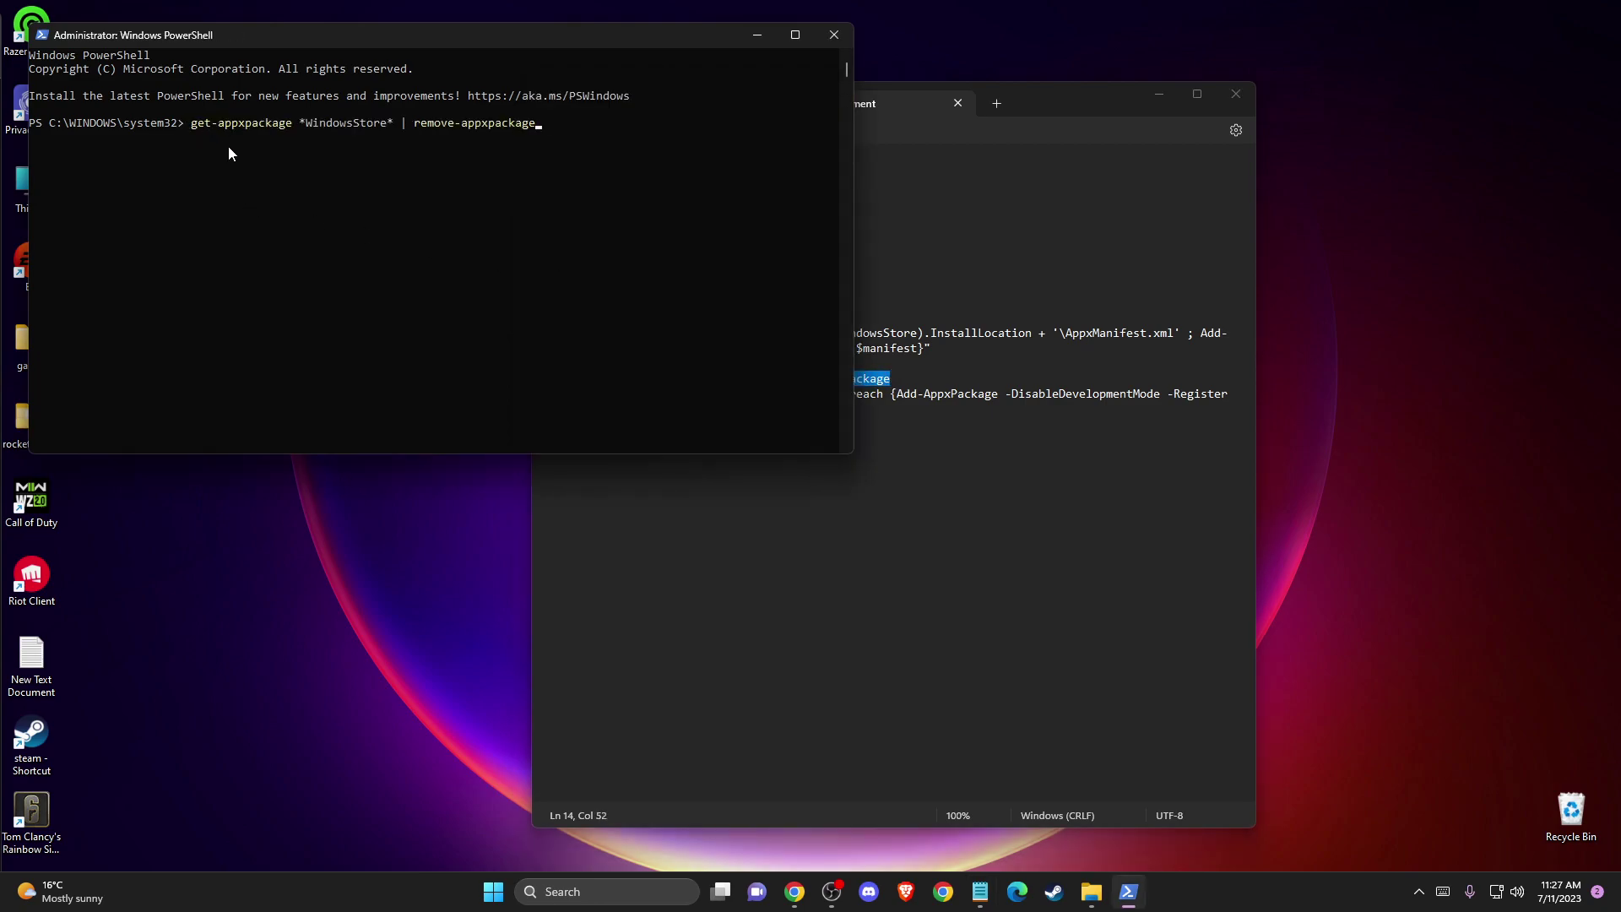
{"action": "key", "text": "Return"}
{"action": "left_click", "coordinate": [834, 35]}
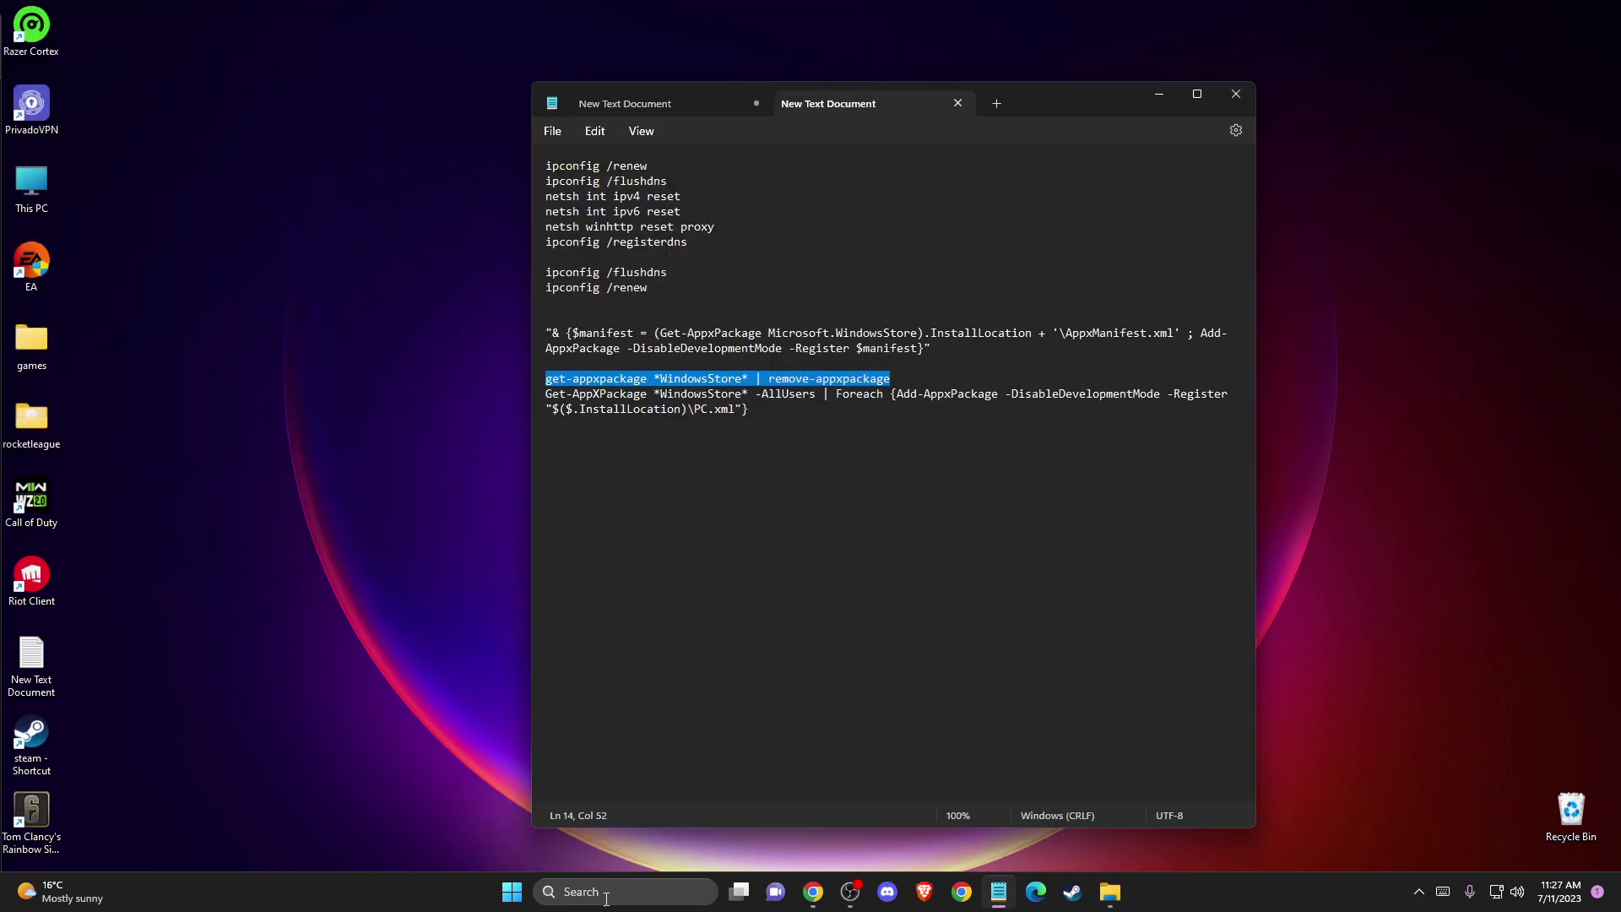
{"action": "left_click", "coordinate": [631, 890]}
{"action": "type", "text": "insta"}
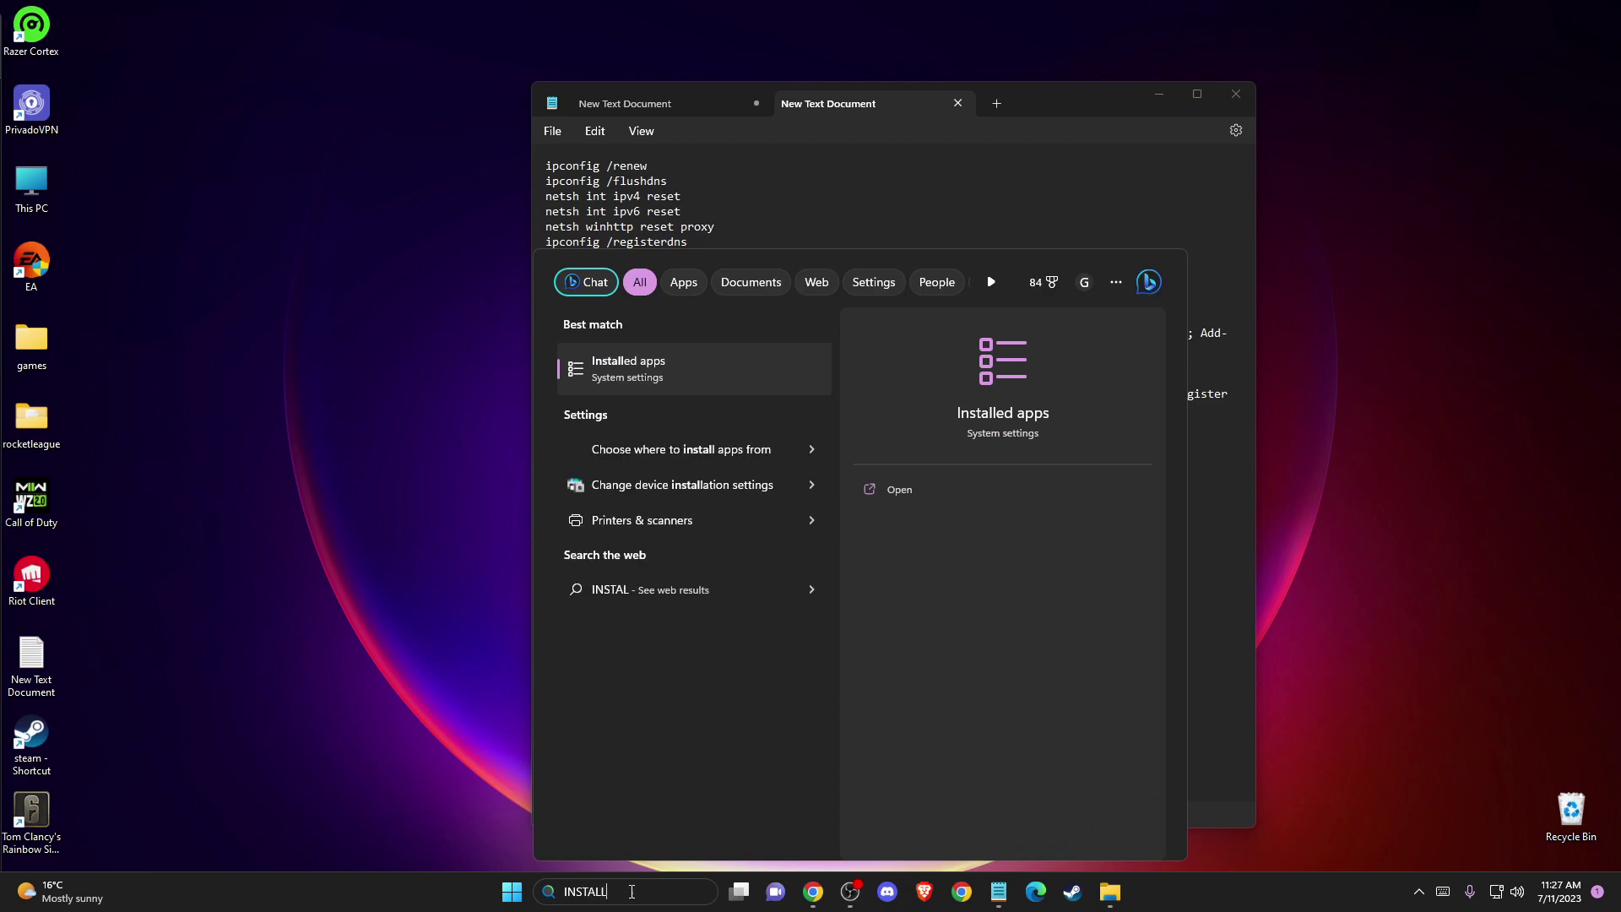
{"action": "key", "text": "Return"}
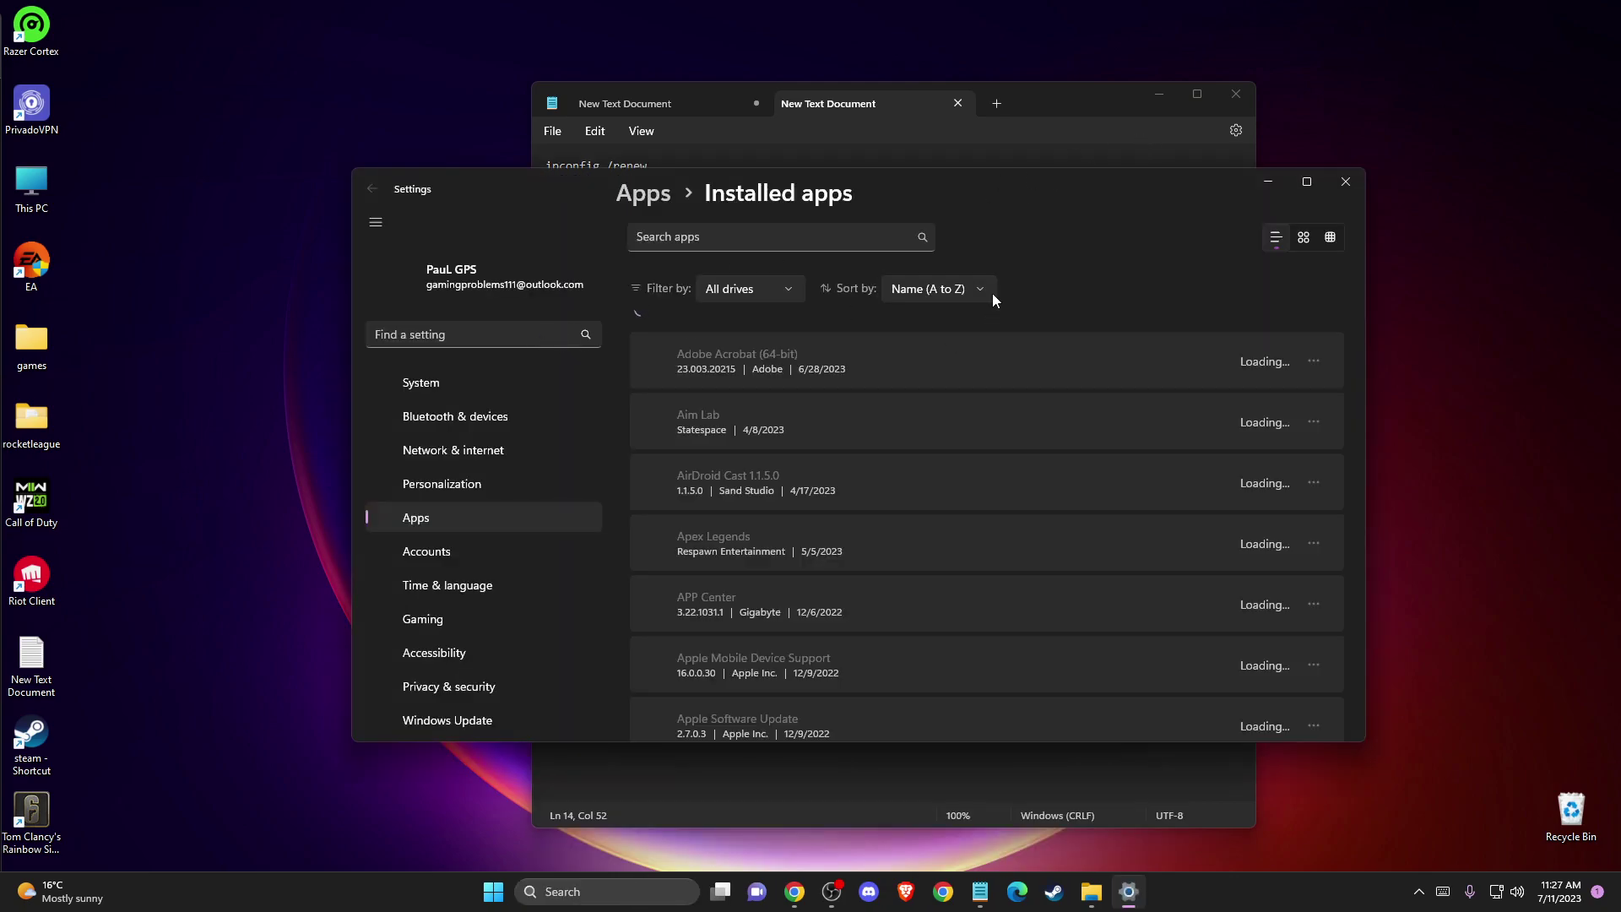
{"action": "left_click", "coordinate": [749, 236]}
{"action": "type", "text": "MICRO"}
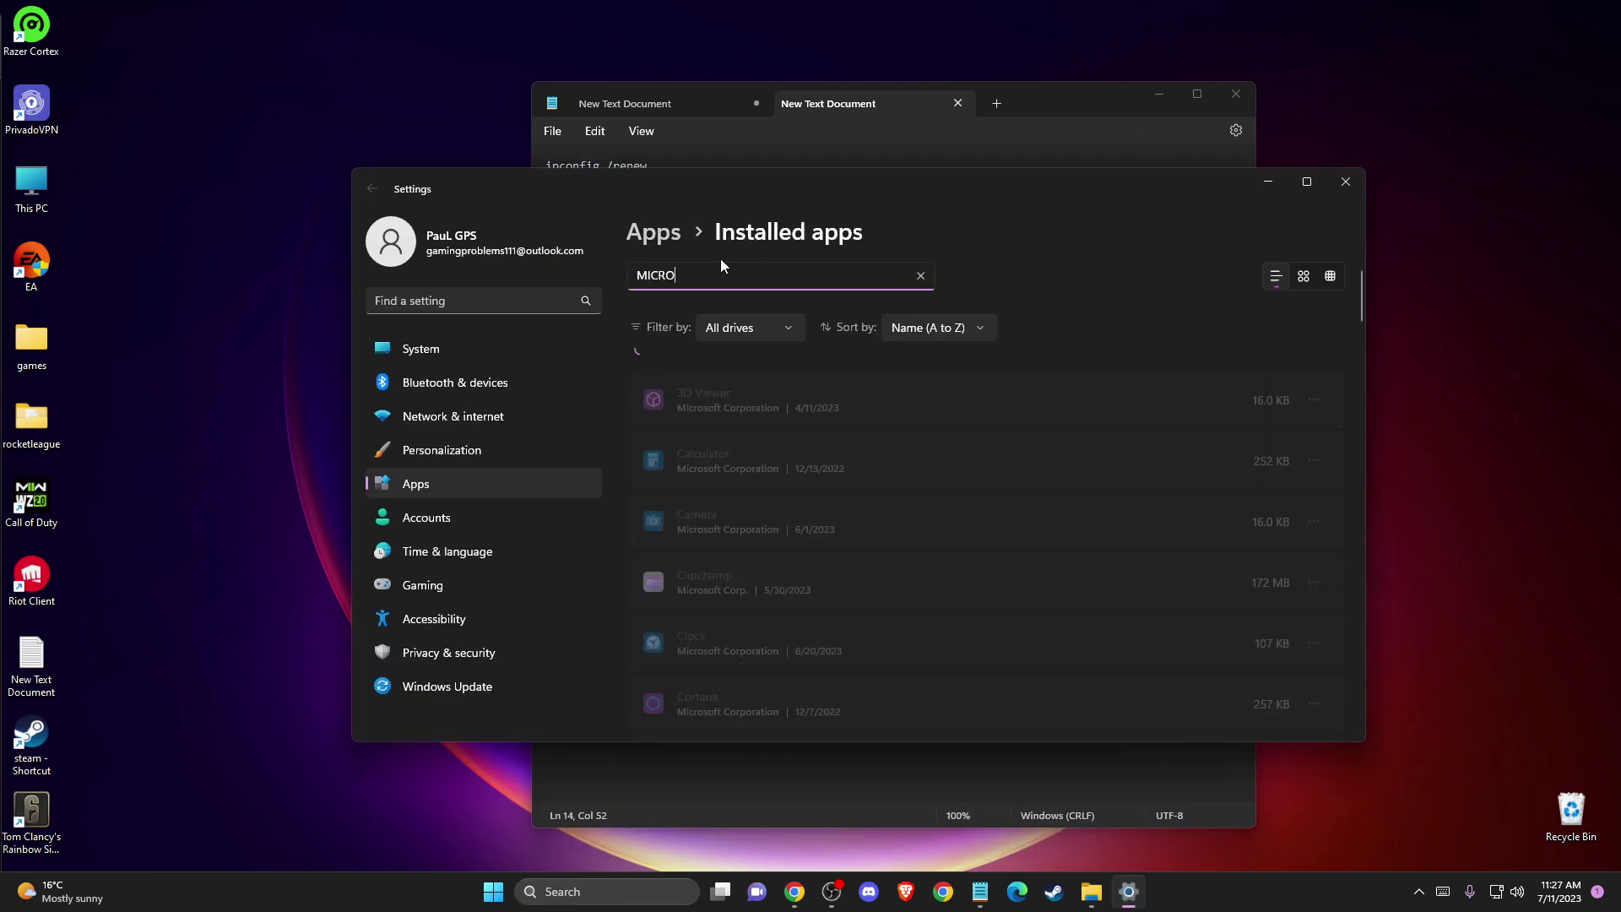
{"action": "type", "text": "SOFT STORE"}
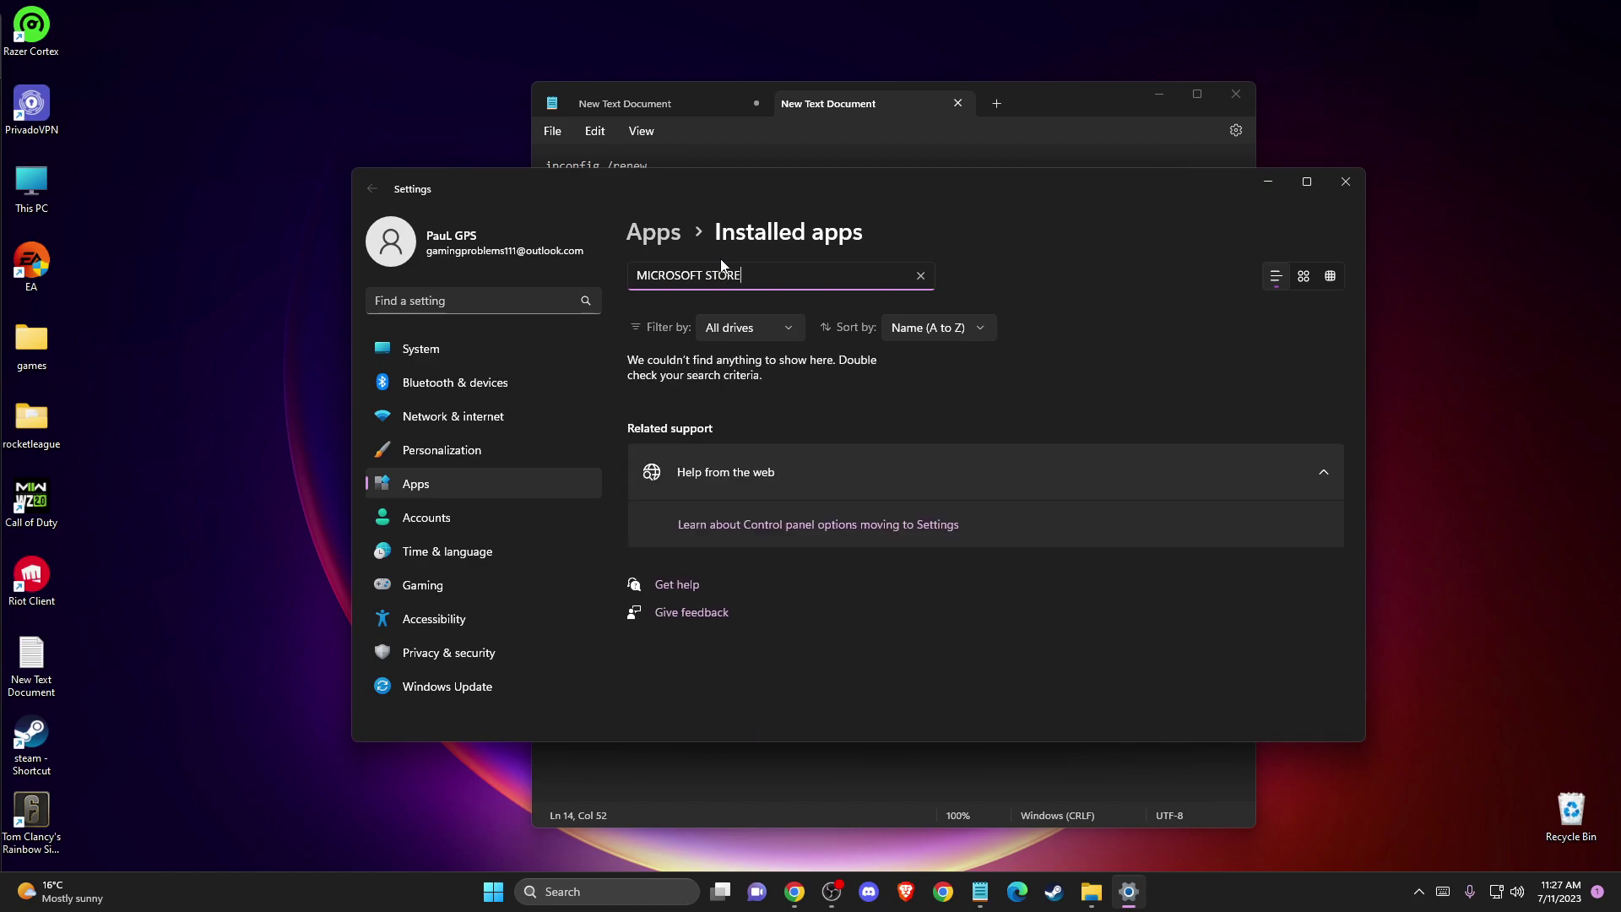
{"action": "left_click", "coordinate": [1345, 181]}
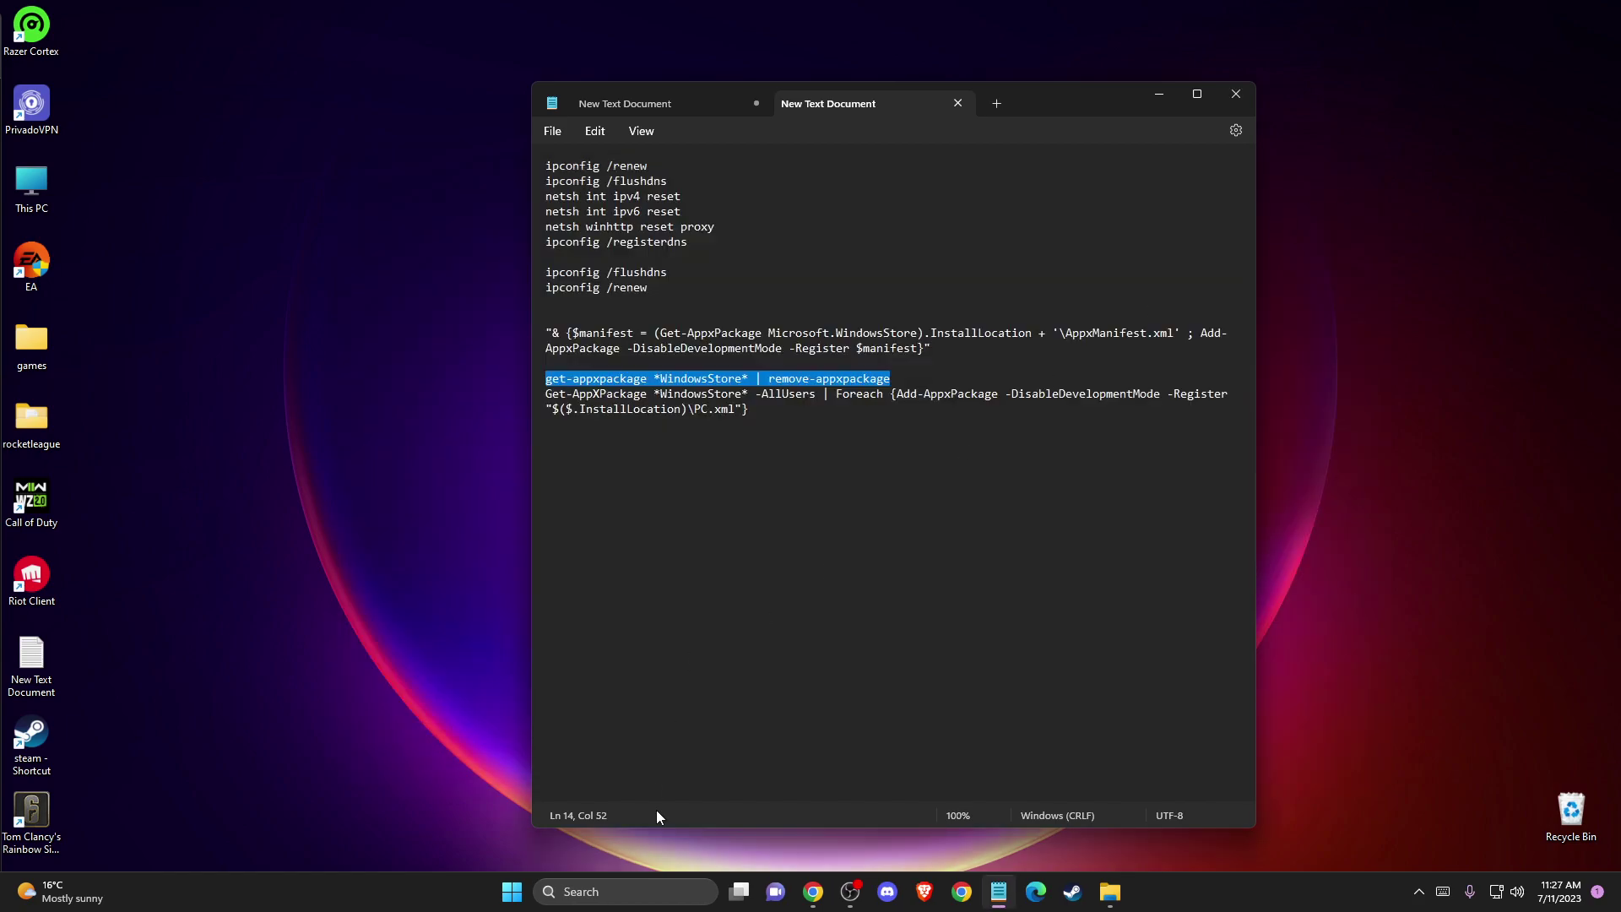
Launch Xbox from Search's Recent list and dismiss the Riot Games sign-in window
{"action": "left_click", "coordinate": [630, 892]}
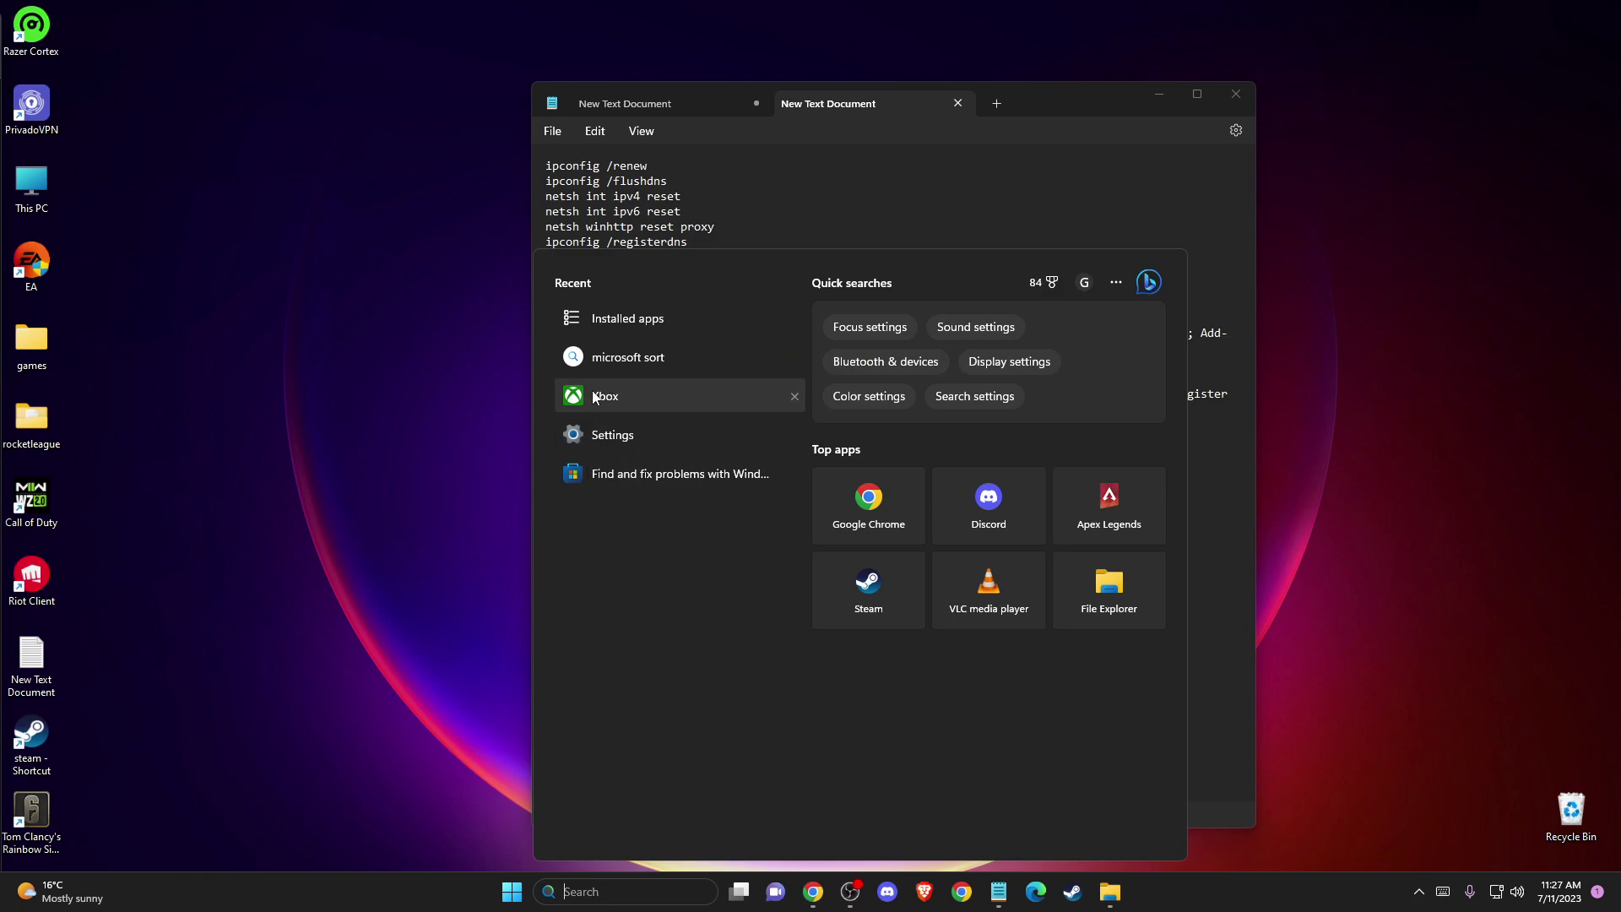
{"action": "left_click", "coordinate": [605, 395]}
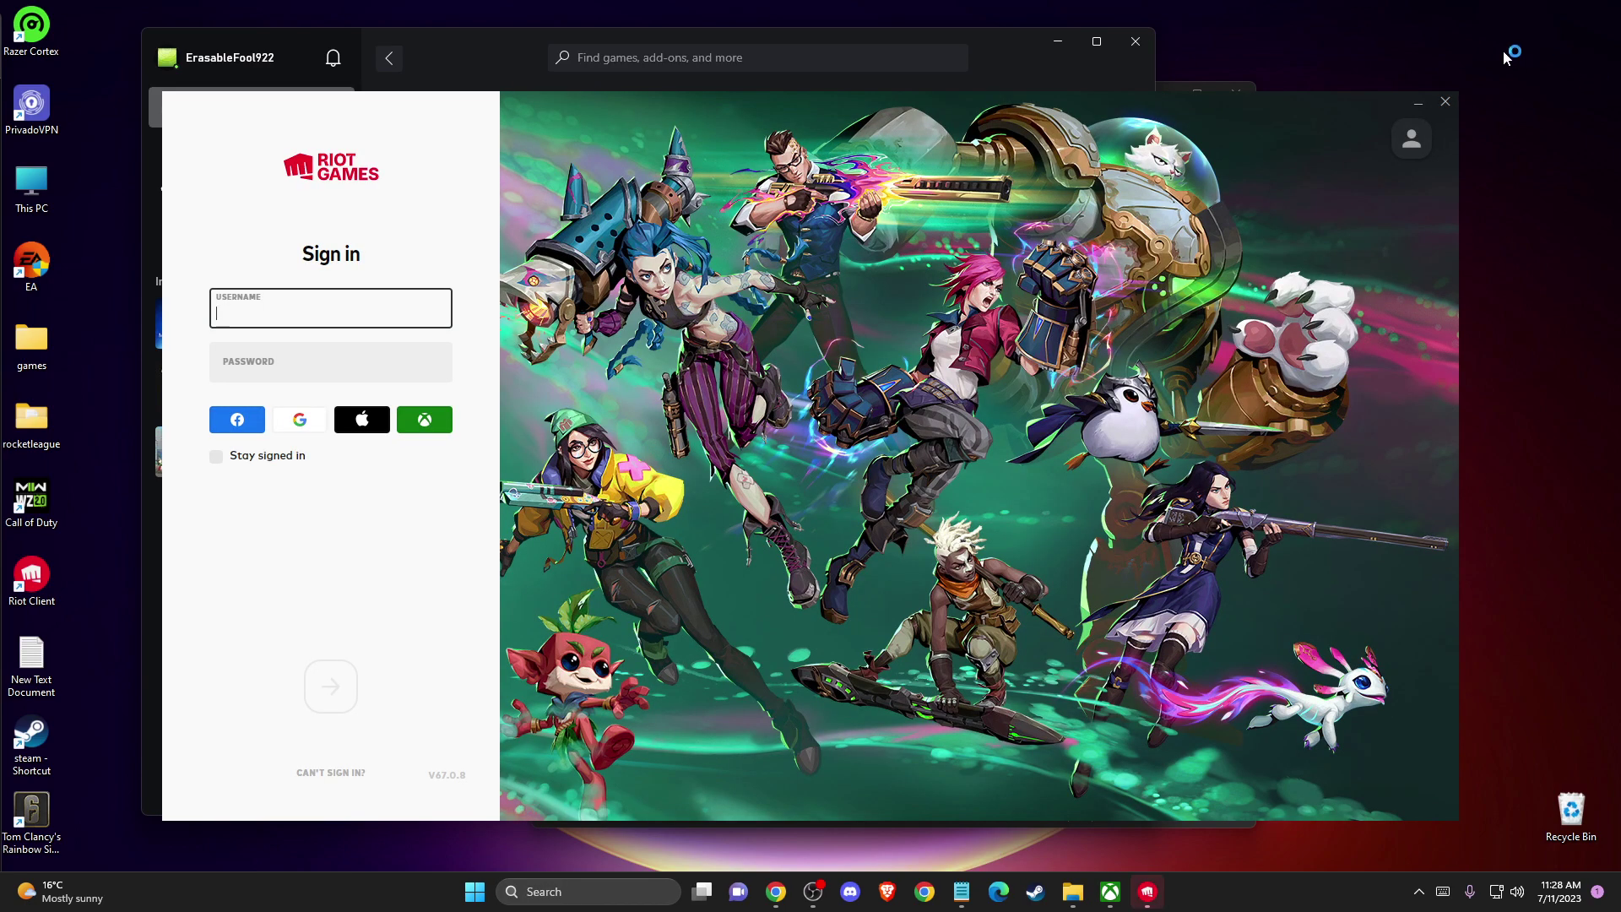
{"action": "left_click", "coordinate": [1443, 101]}
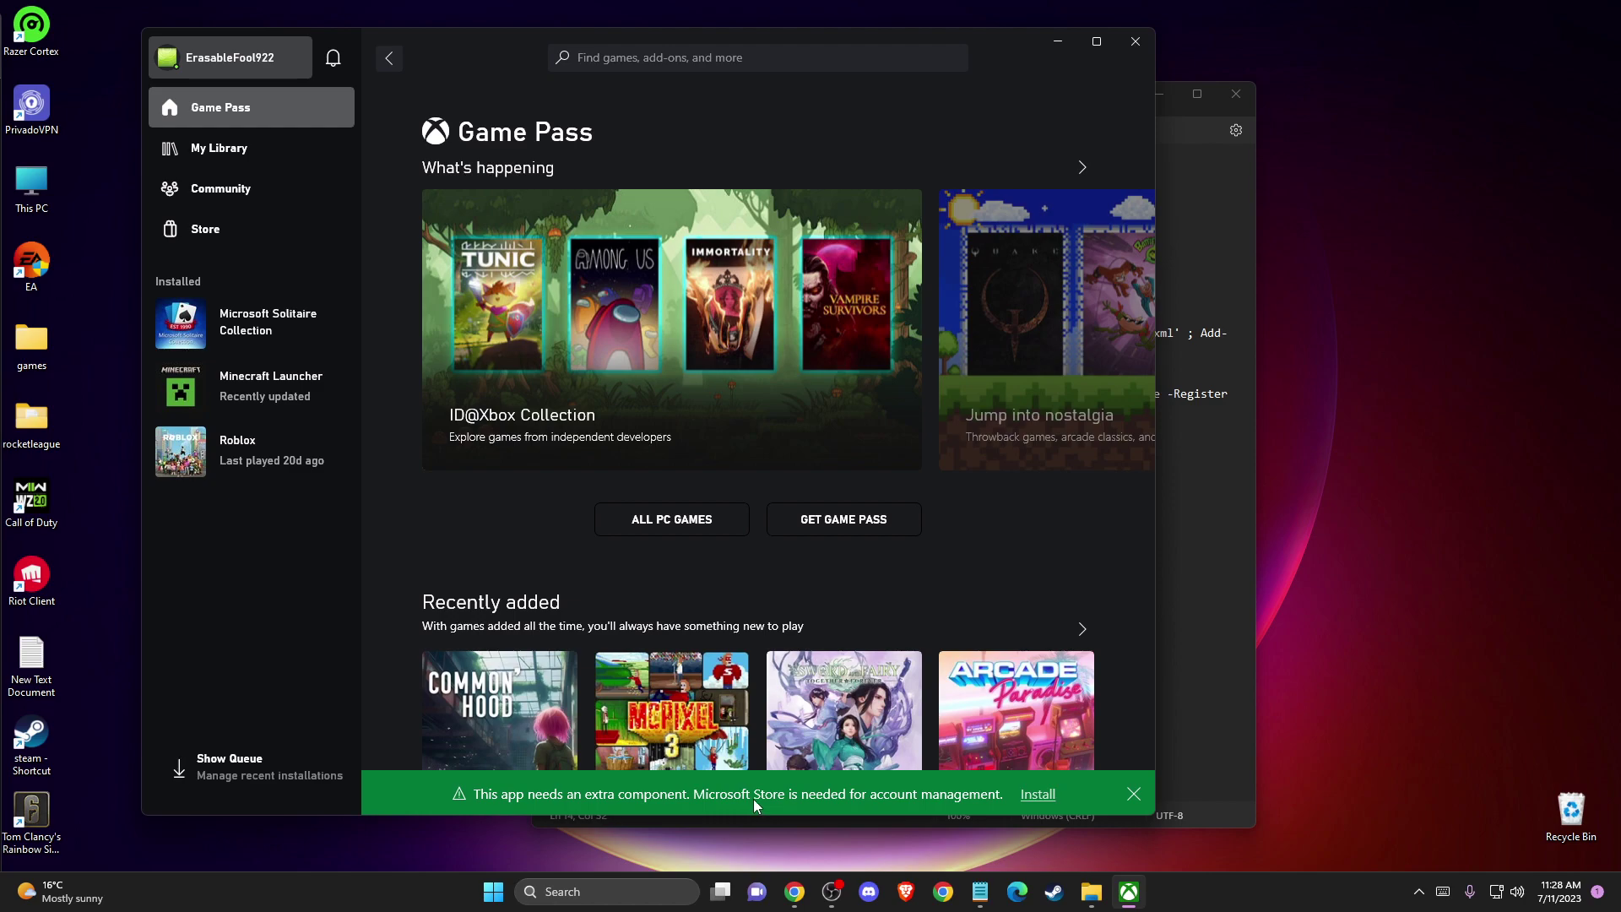
Install Microsoft Store from the Xbox notification bar and launch it from the toast
{"action": "left_click", "coordinate": [1036, 793]}
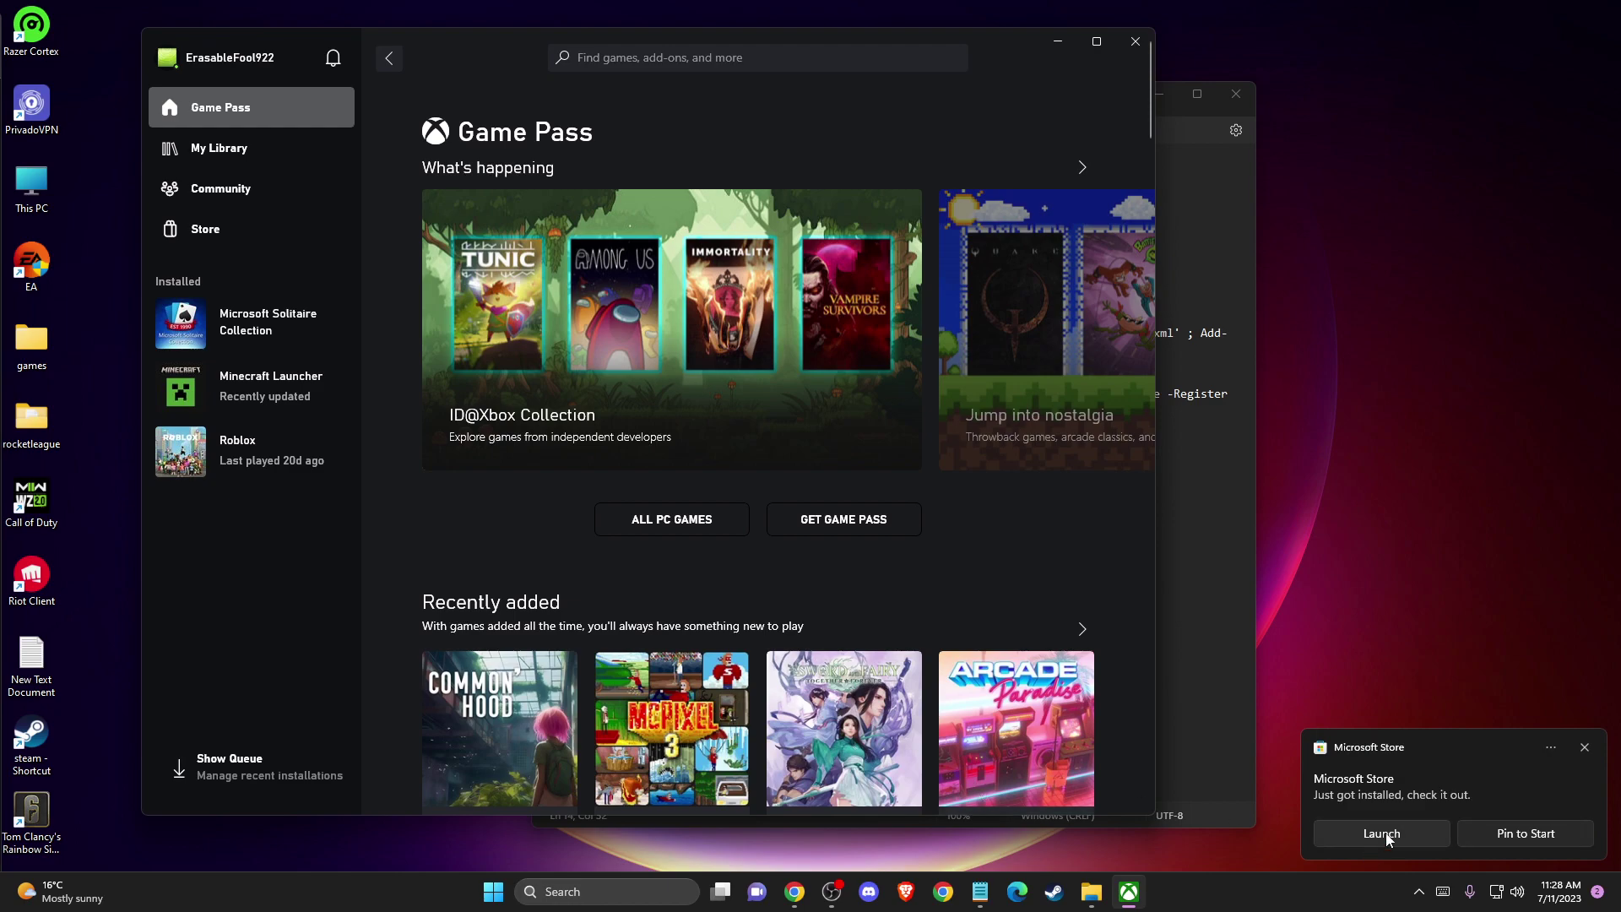
{"action": "left_click", "coordinate": [1381, 834]}
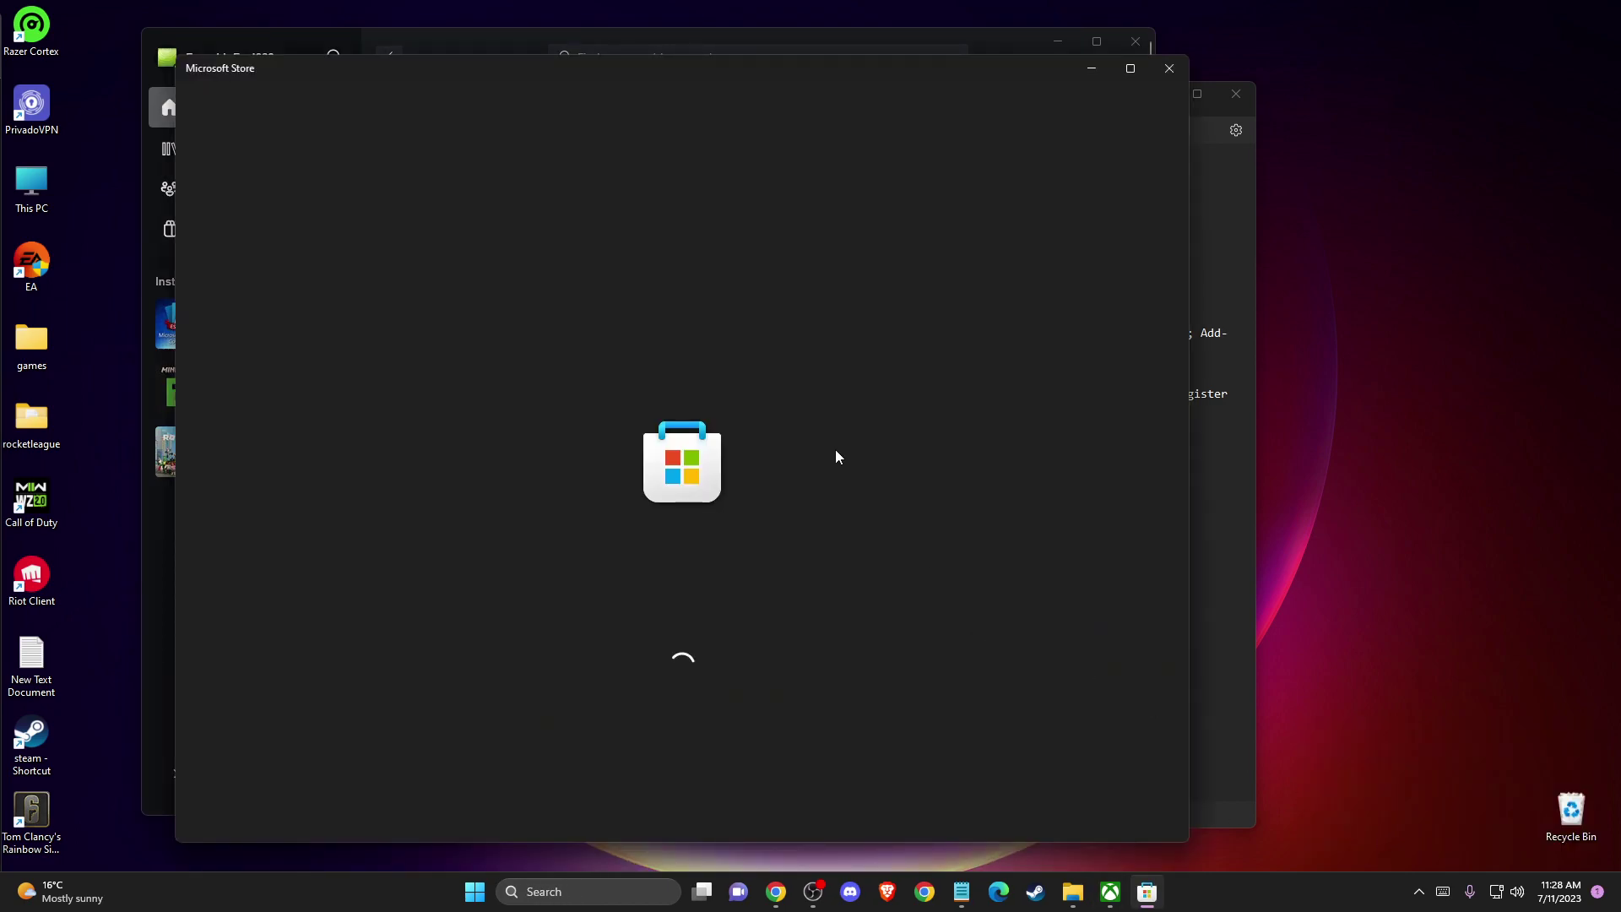